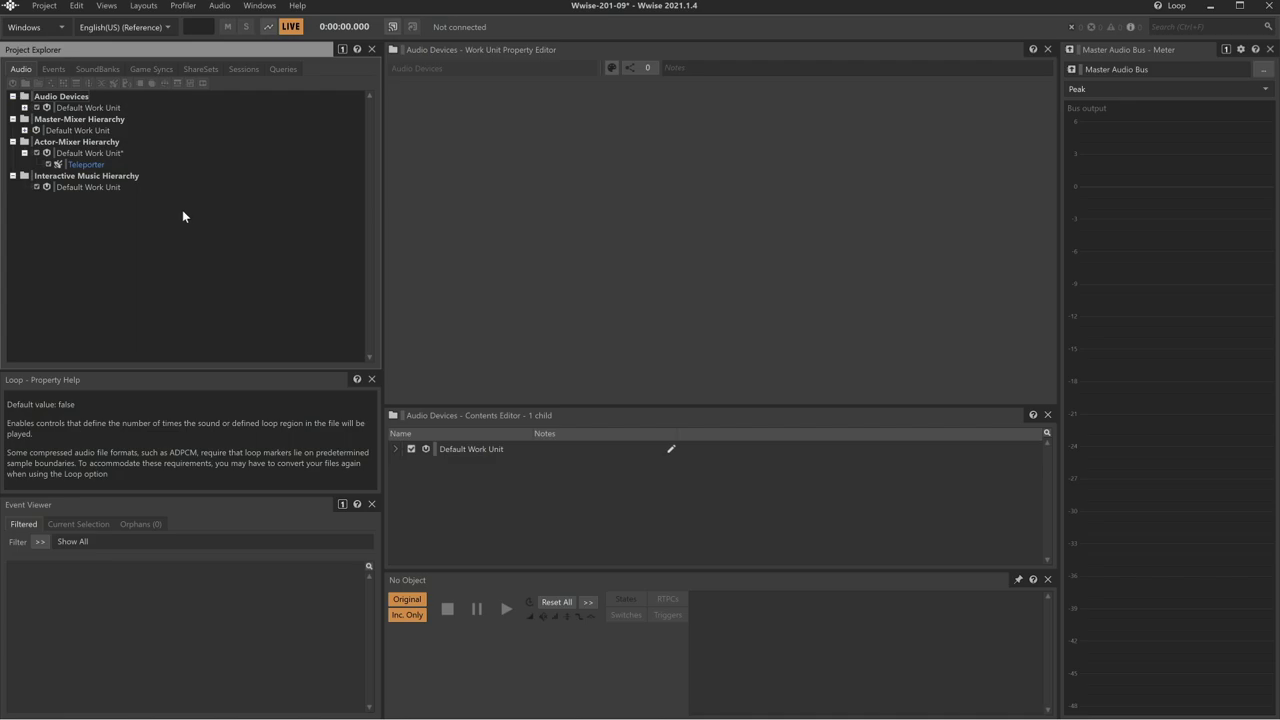
click(97, 166)
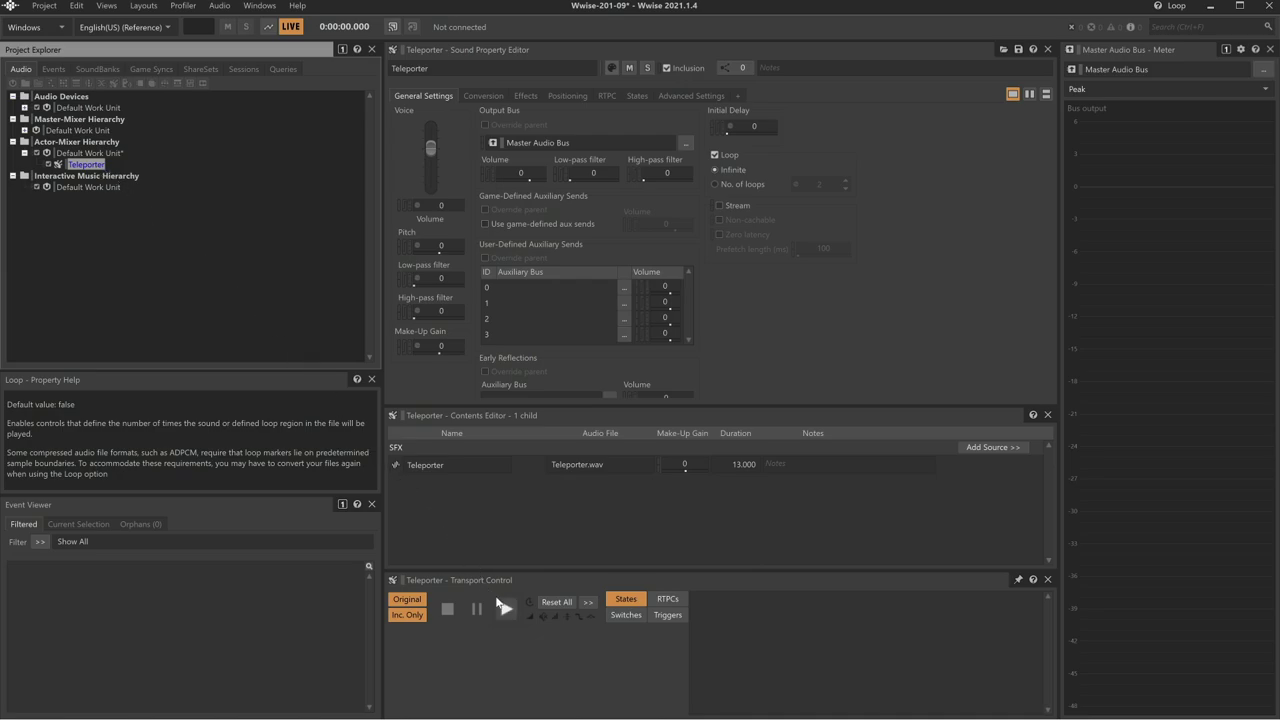
click(504, 608)
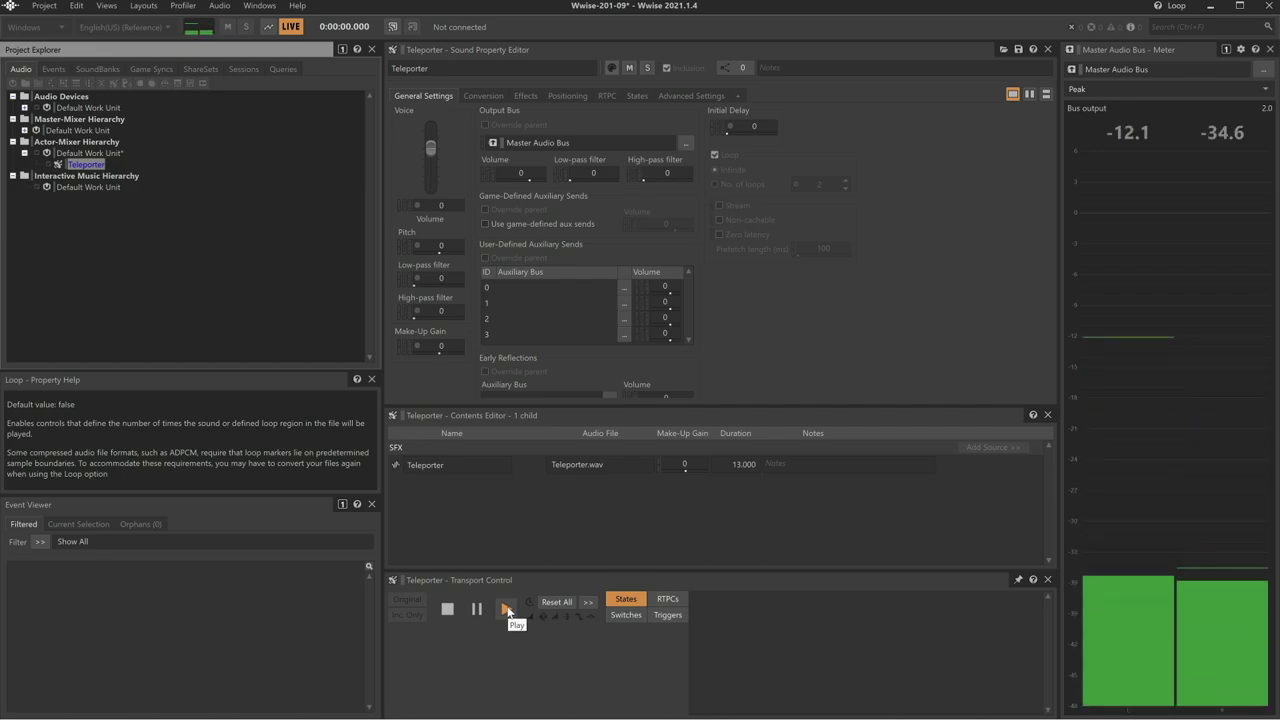
click(447, 609)
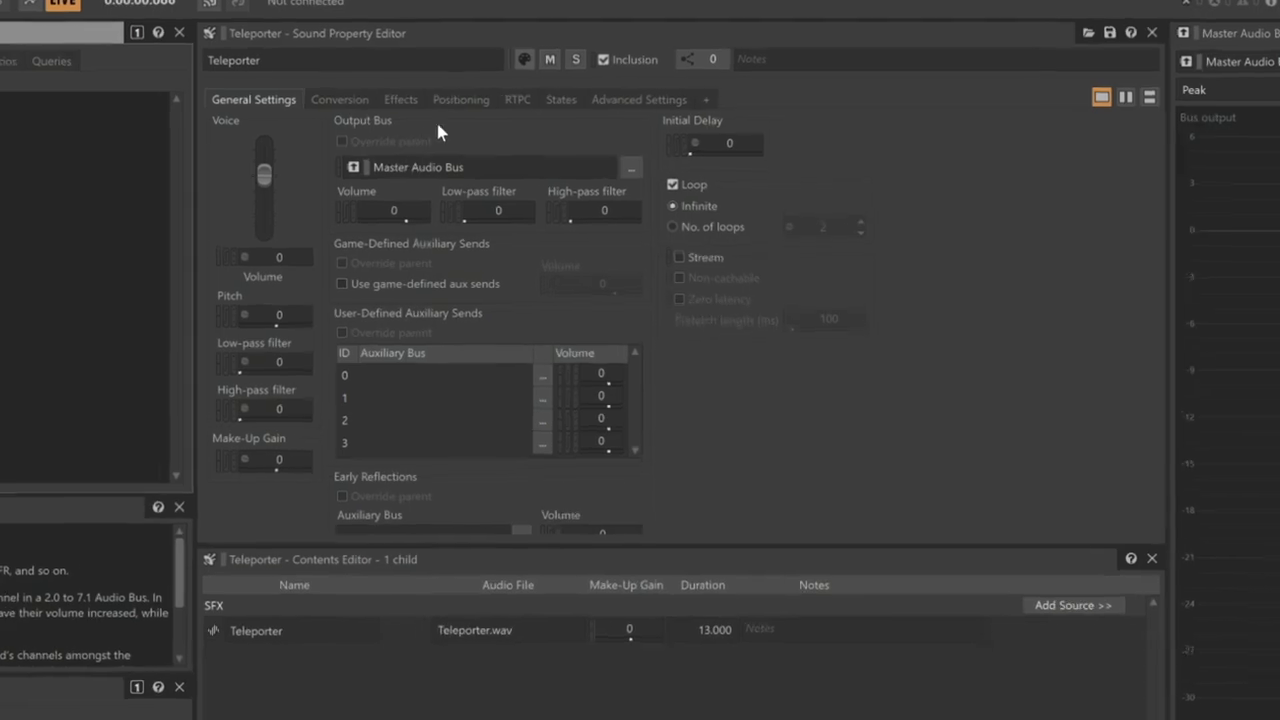
Bring up the Teleporter sound's Positioning tab in the Sound Property Editor.
click(573, 94)
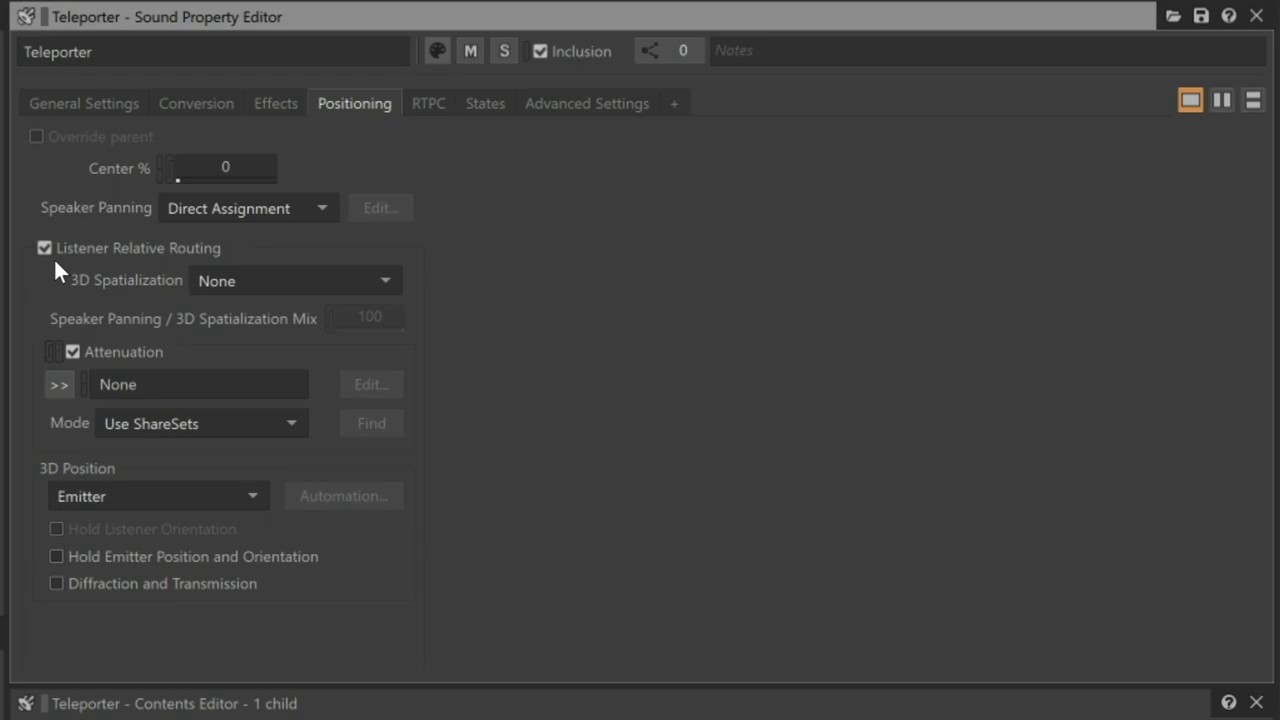
Set the Teleporter's 3D Spatialization to Position + Orientation.
click(265, 285)
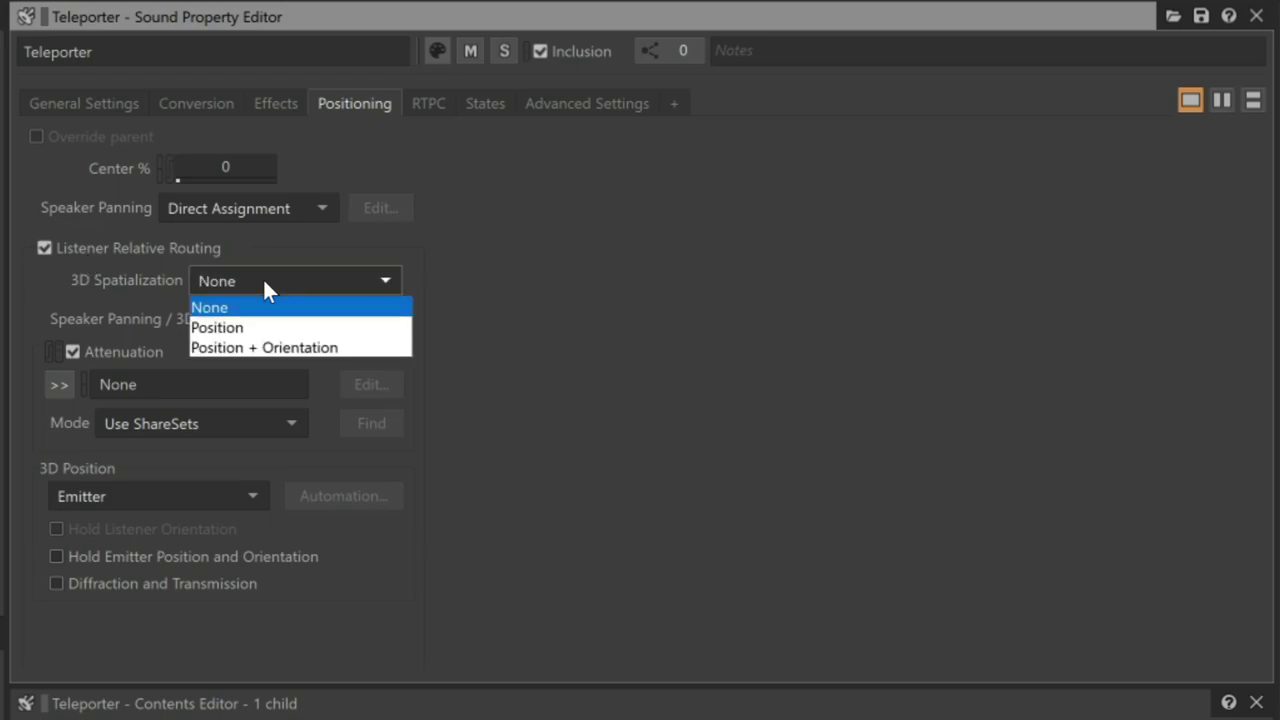
click(287, 350)
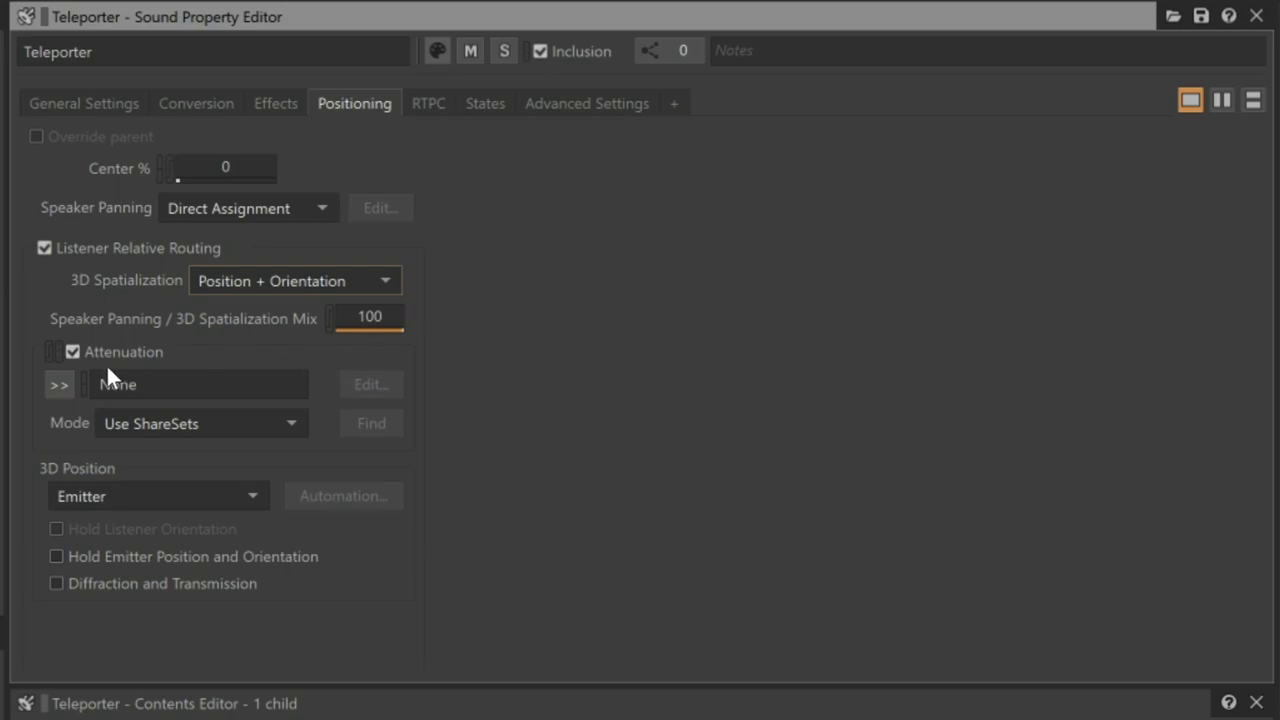
Assign Default (Custom) attenuation to the Teleporter sound.
click(60, 386)
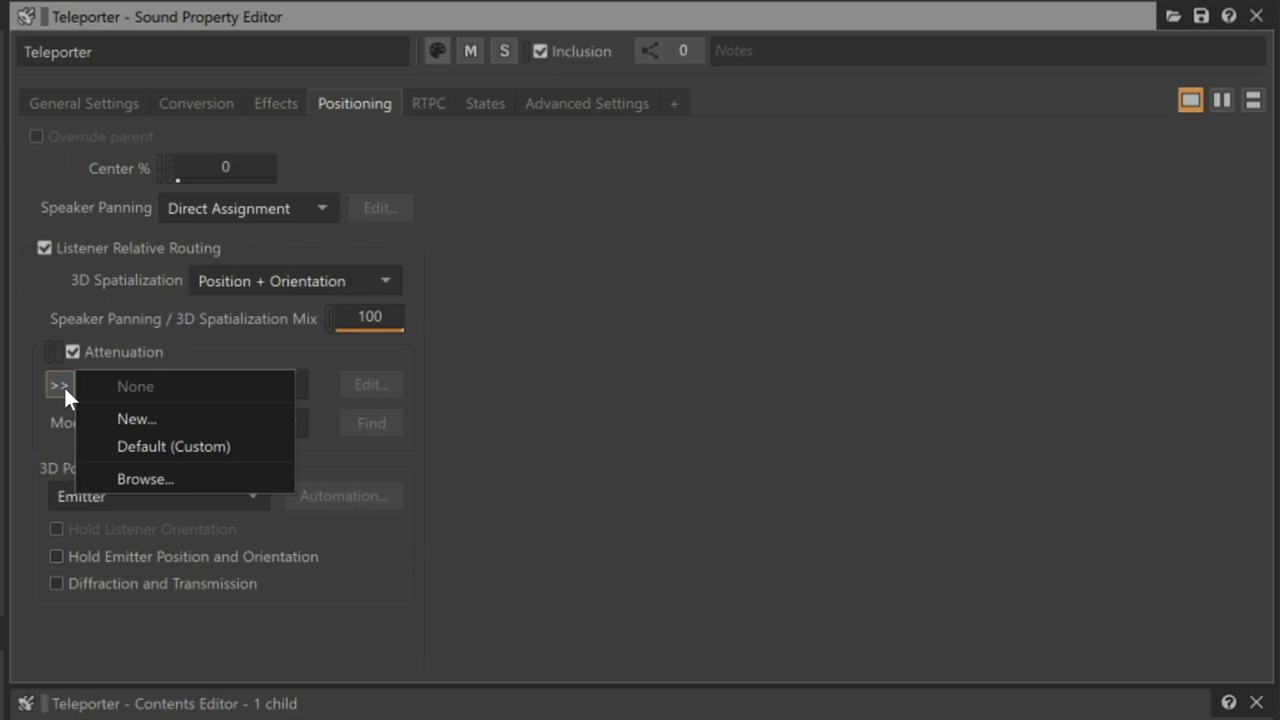
click(165, 446)
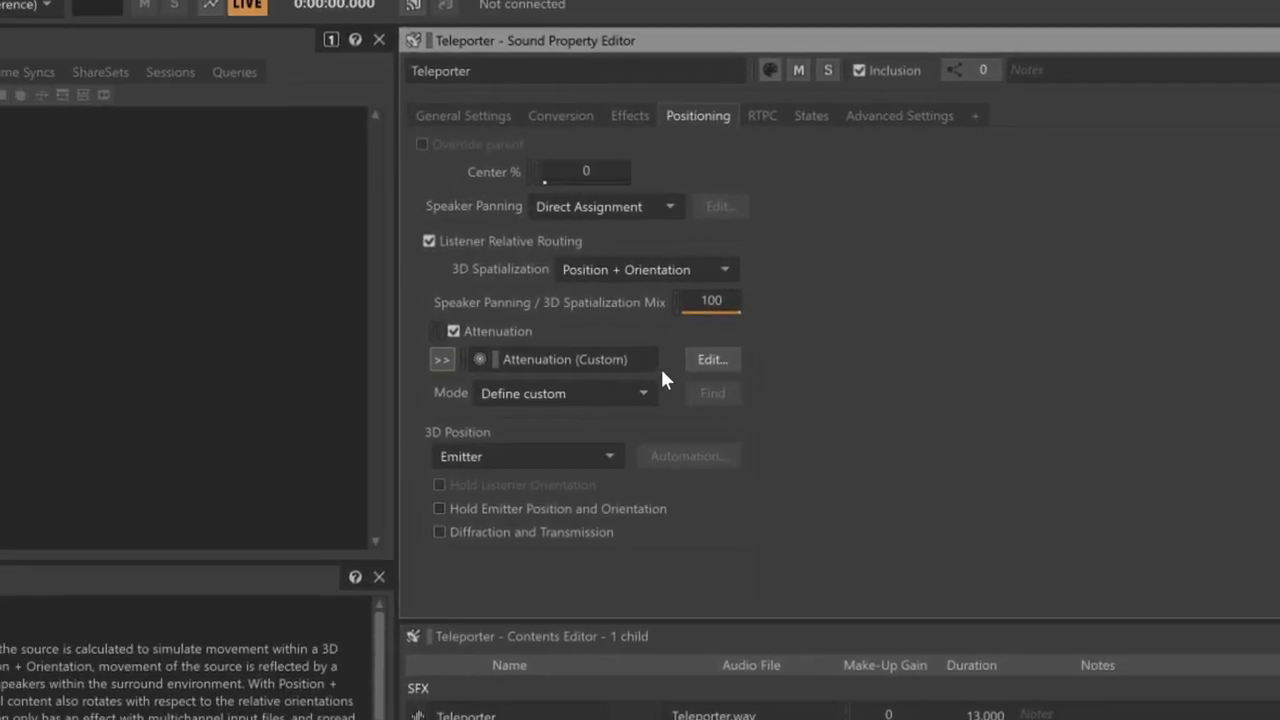
Open Attenuation (Custom) in the Attenuation Editor.
click(712, 359)
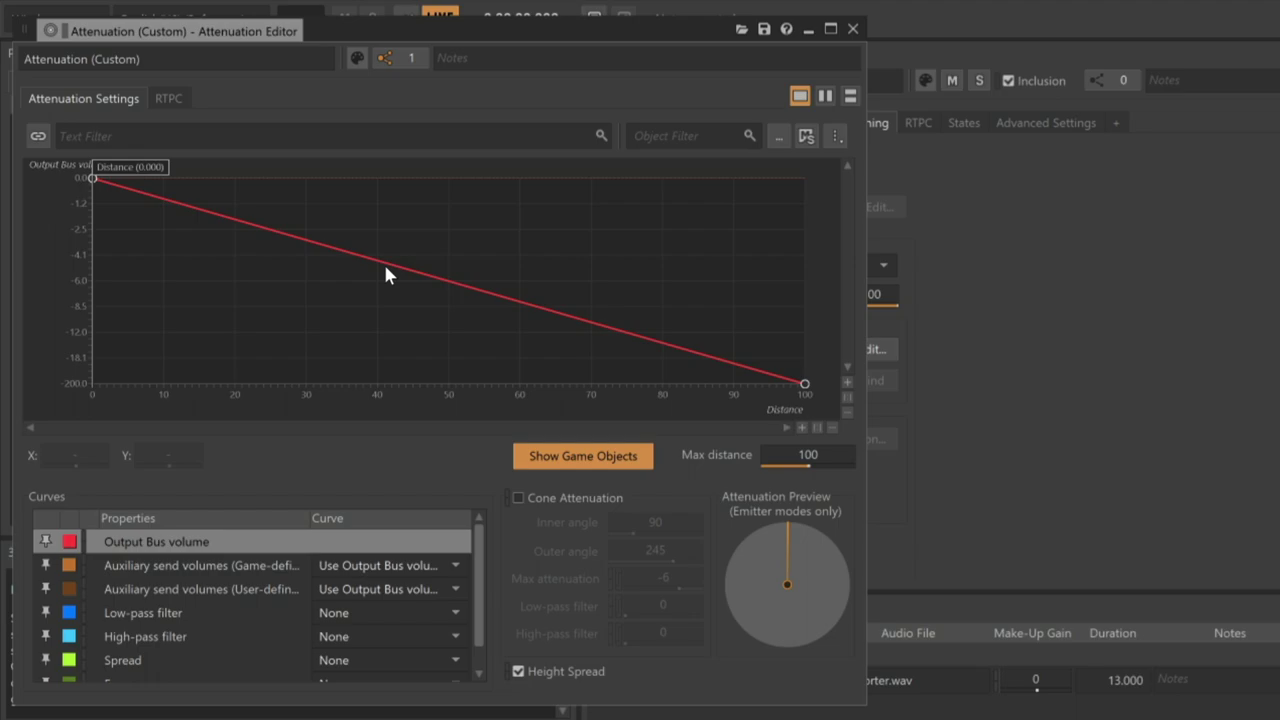
Set the attenuation's max distance to 50 and preview it near 20 units.
click(829, 458)
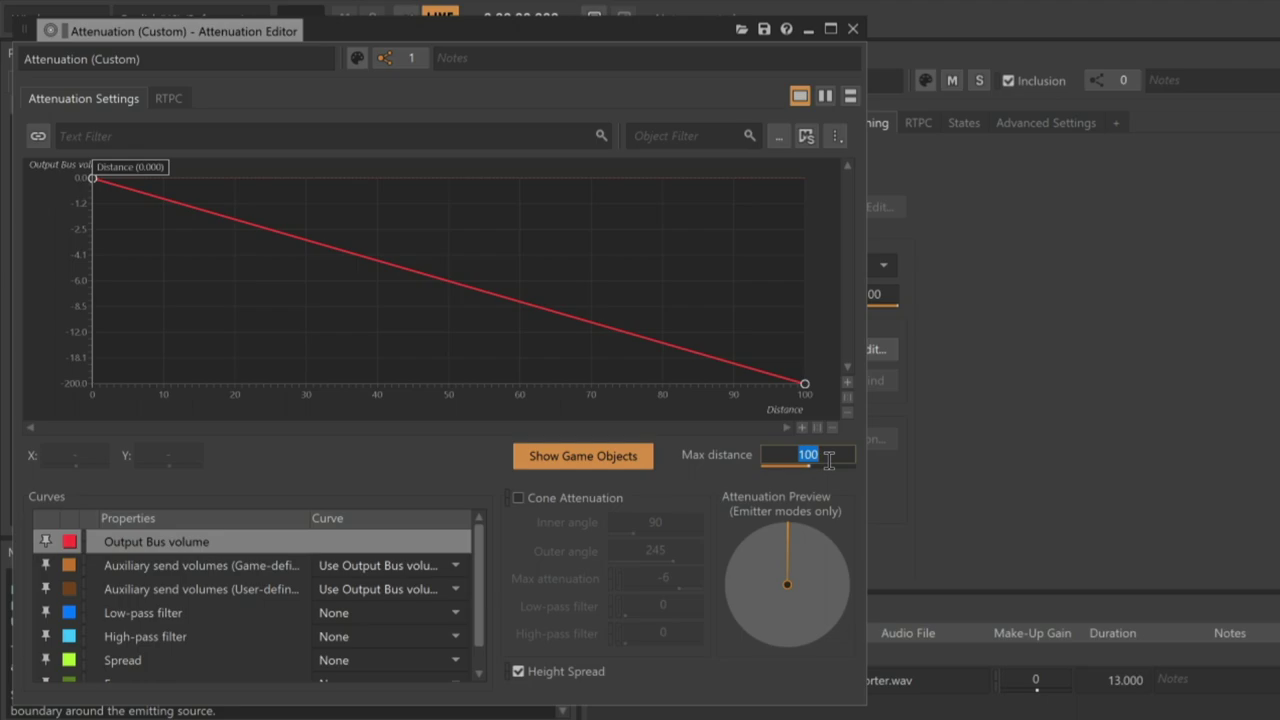
text(50)
key(Return)
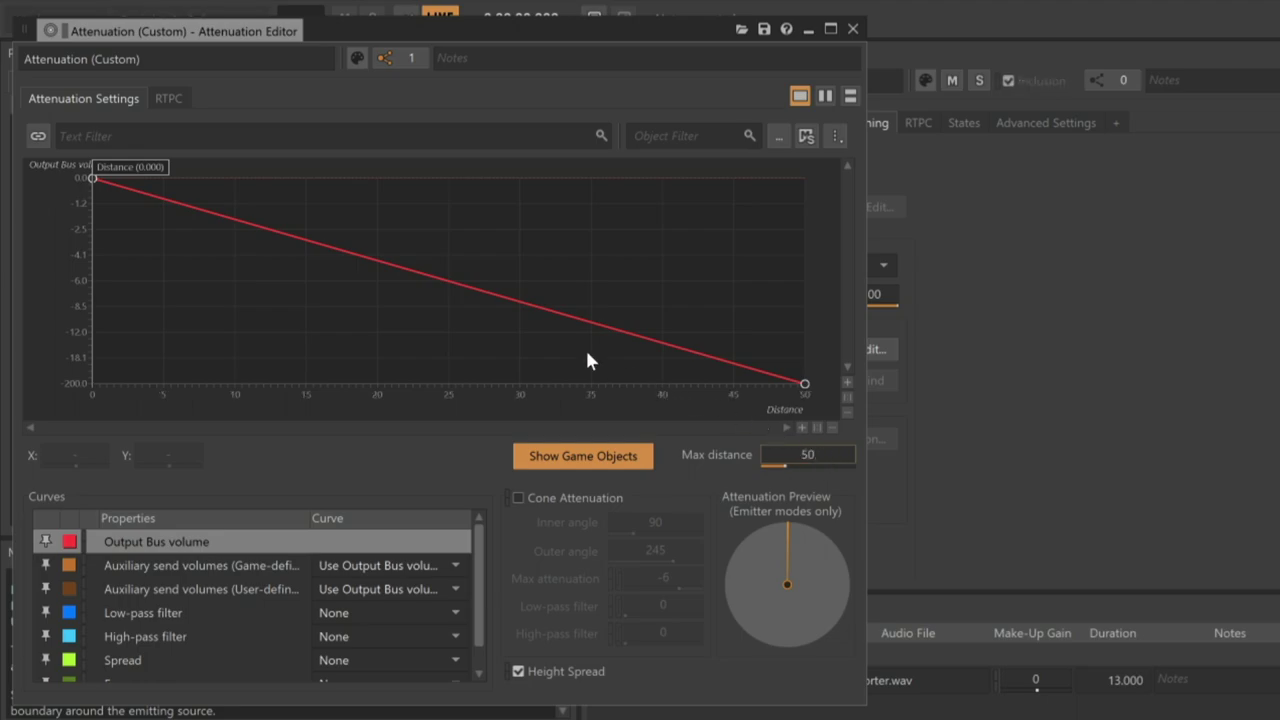
mouse_move(167, 188)
mouse_down()
mouse_move(872, 242)
mouse_move(130, 185)
mouse_up()
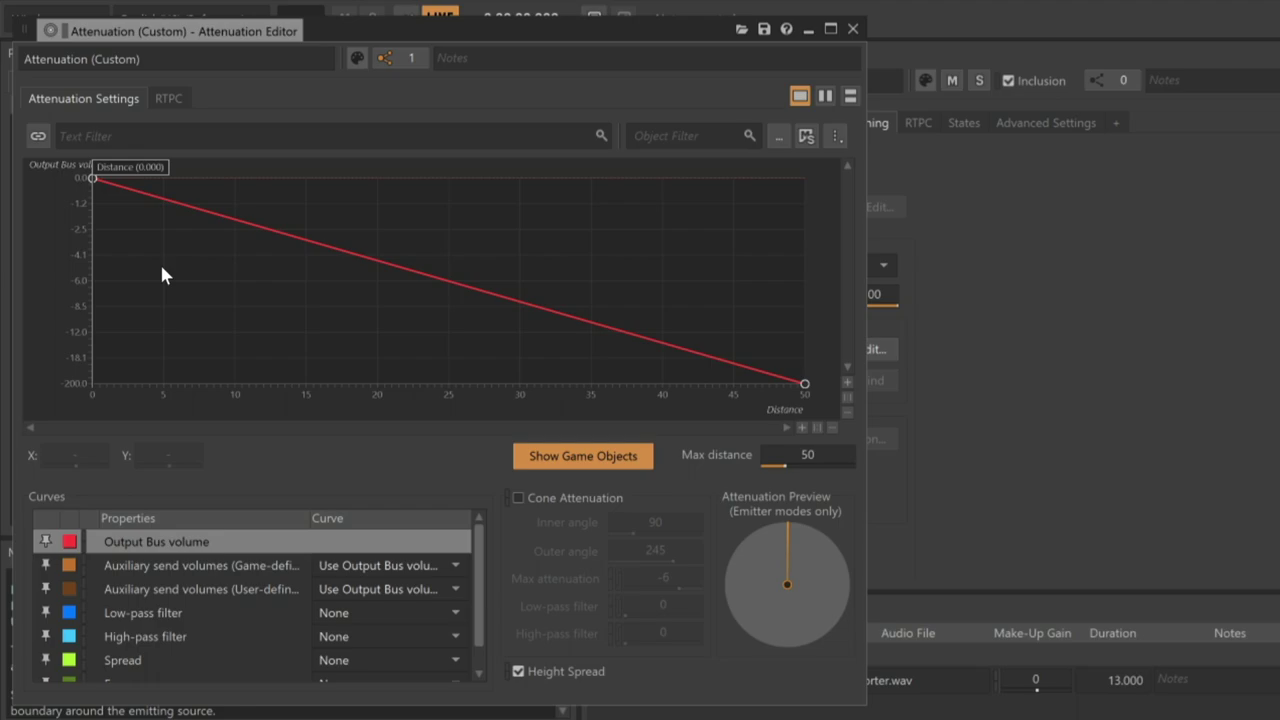
Add a volume point near distance 20 at about -13.5 dB, making the first segment Logarithmic (Base 1.41).
double_click(429, 276)
drag(429, 276, 377, 343)
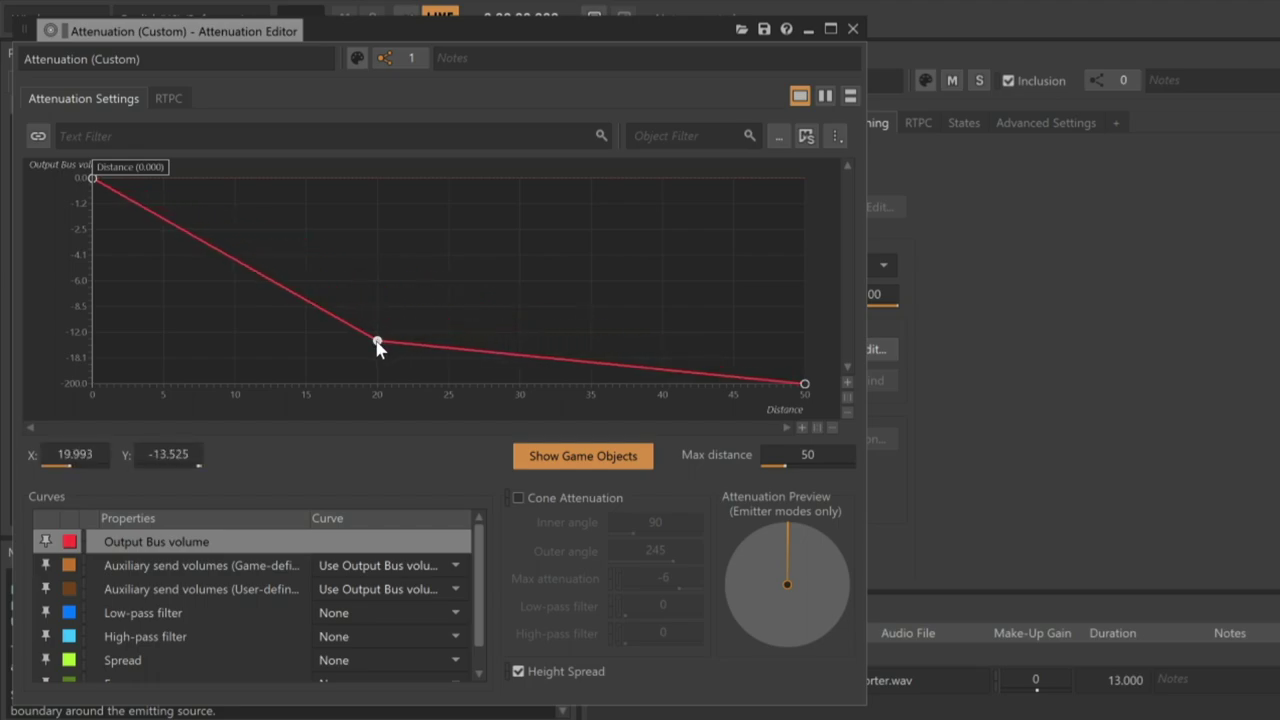
right_click(322, 305)
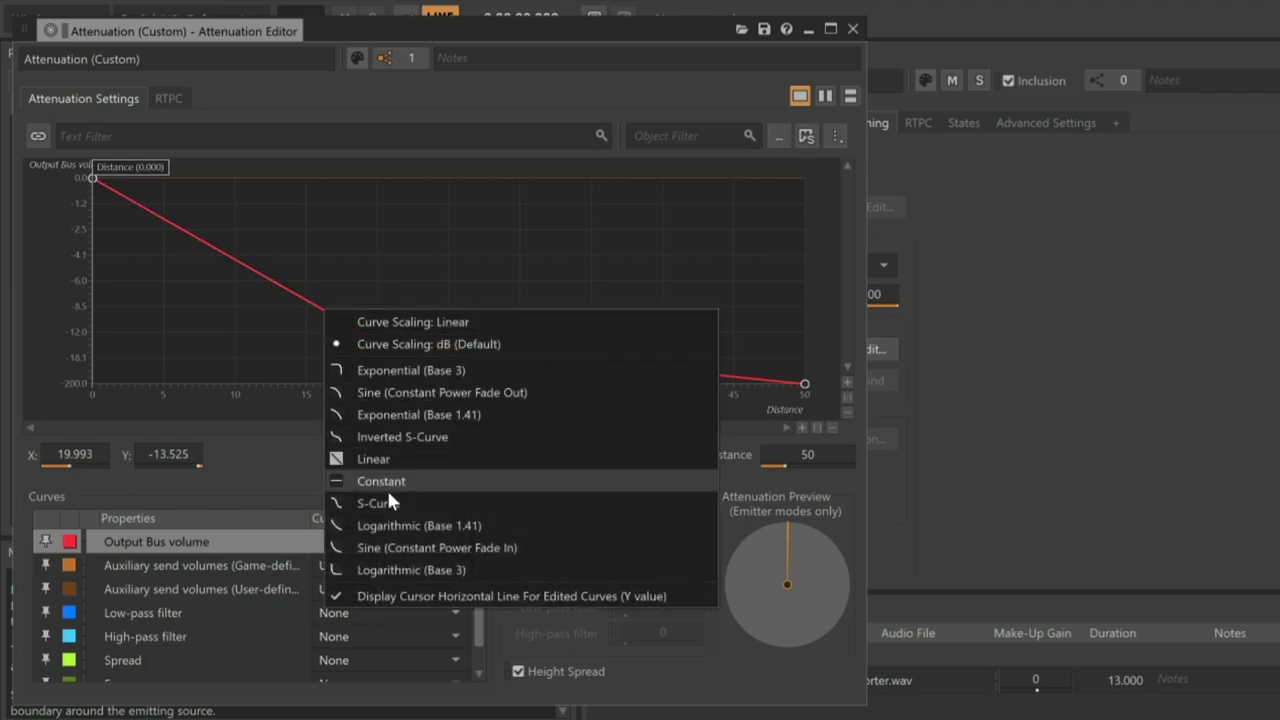
click(390, 525)
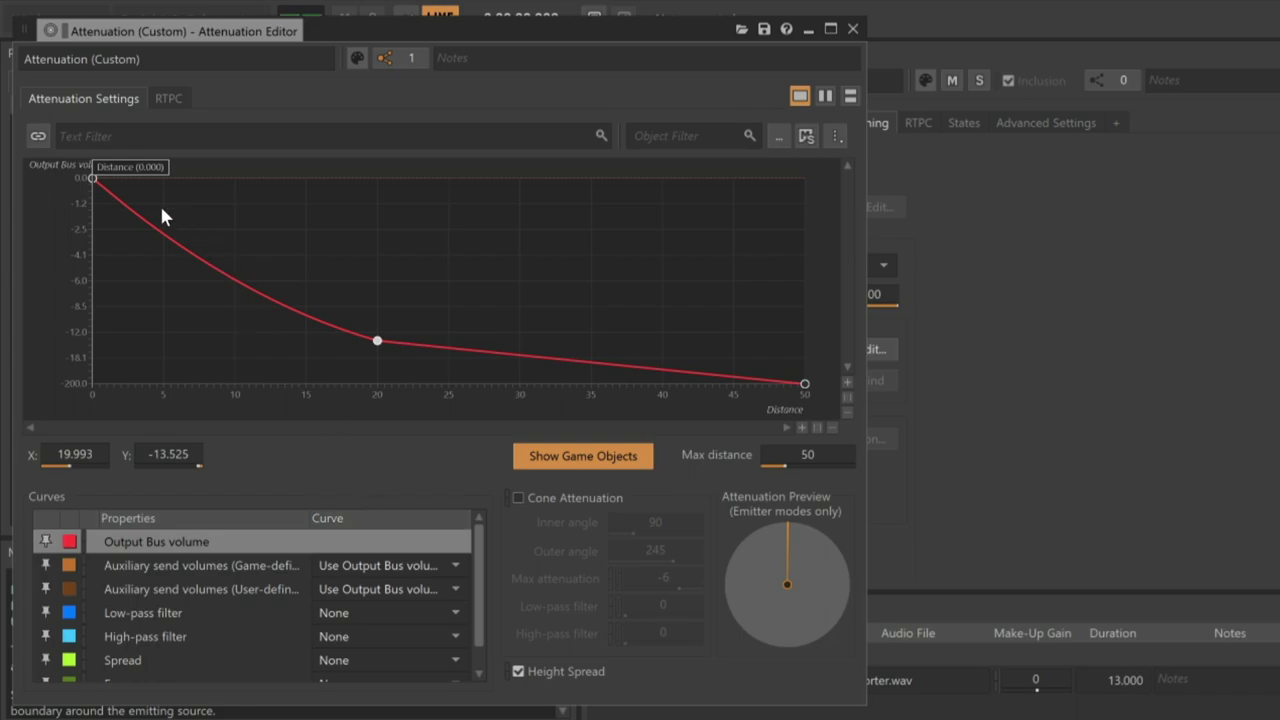
mouse_move(131, 182)
mouse_down()
mouse_move(380, 194)
mouse_move(831, 171)
mouse_move(434, 203)
mouse_move(124, 190)
mouse_up()
Set the Low-pass filter curve to Custom, rising linearly from 0 to 100.
click(135, 619)
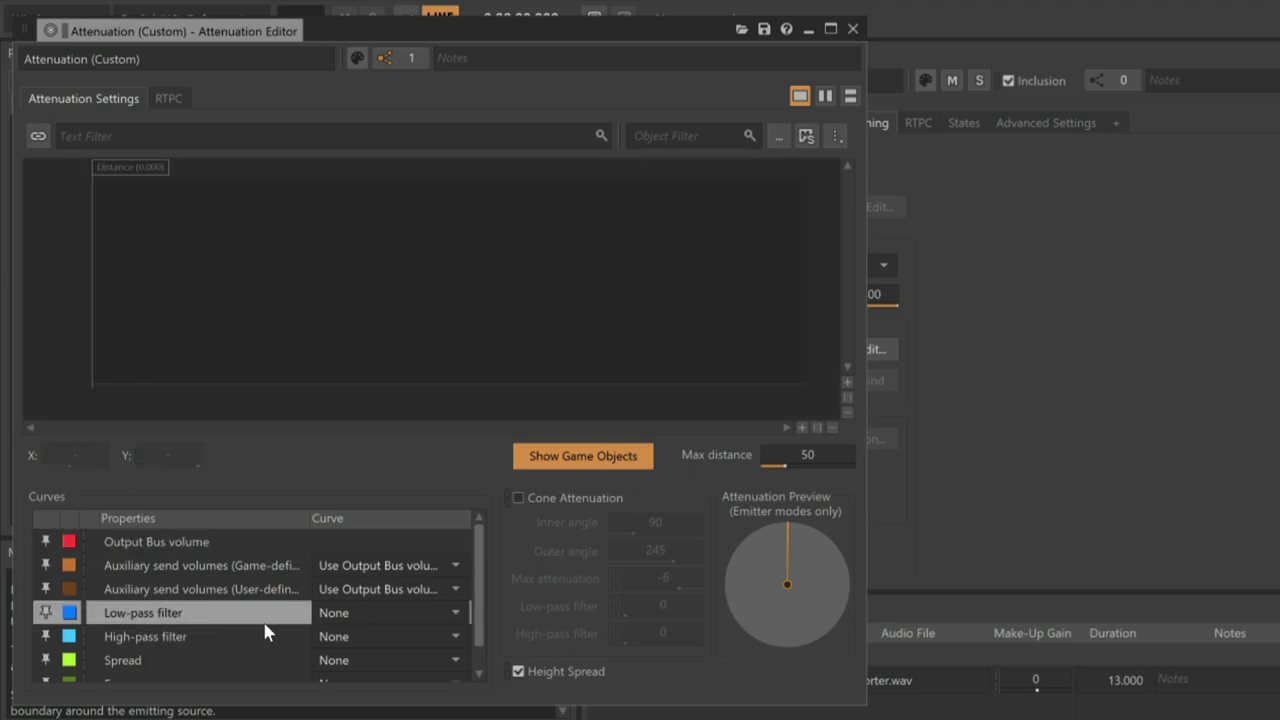
click(345, 612)
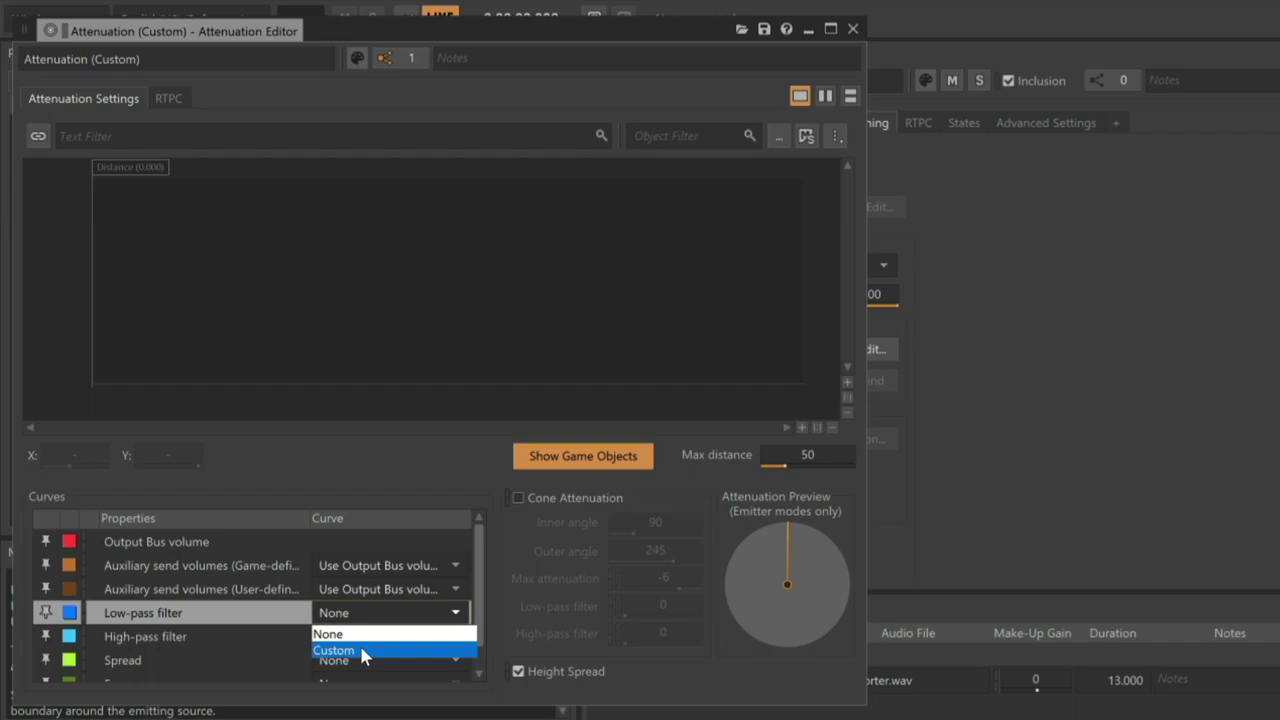
click(361, 651)
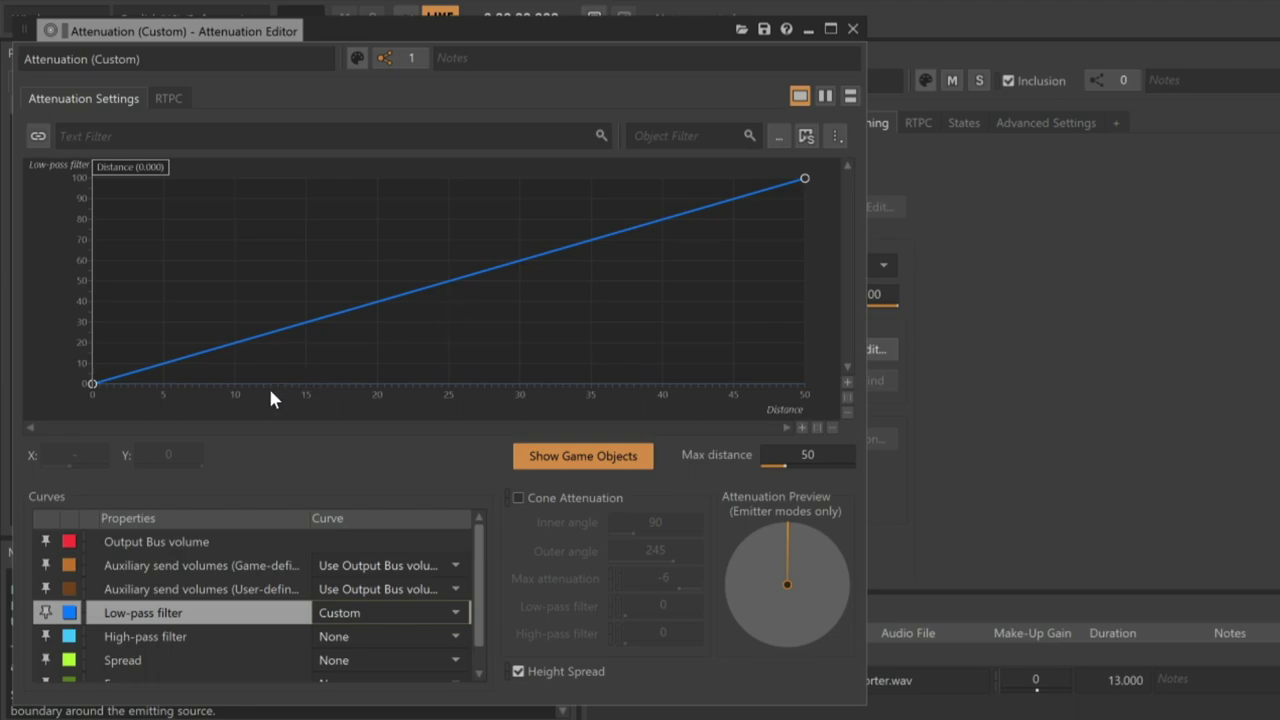
Pin the Output Bus volume curve over the low-pass graph and compare them near 14 units.
click(45, 543)
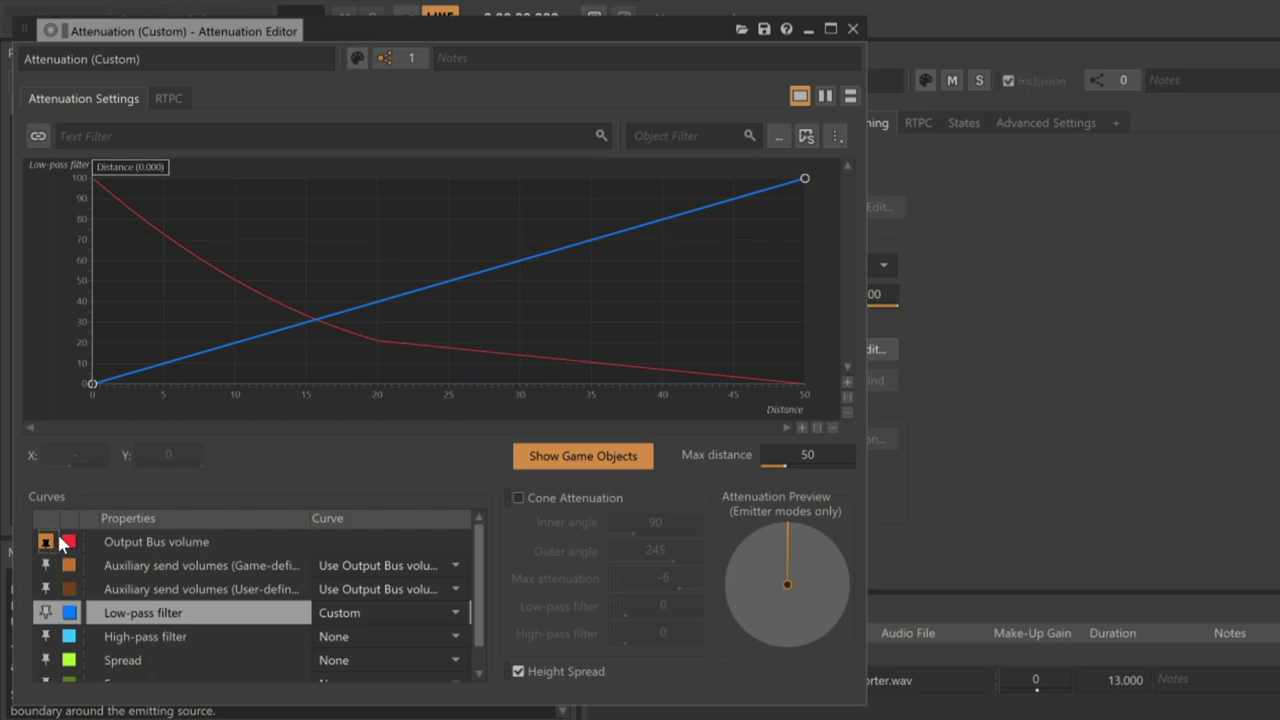
mouse_move(132, 168)
mouse_down()
mouse_move(650, 206)
mouse_move(851, 246)
mouse_move(441, 230)
mouse_move(107, 255)
mouse_up()
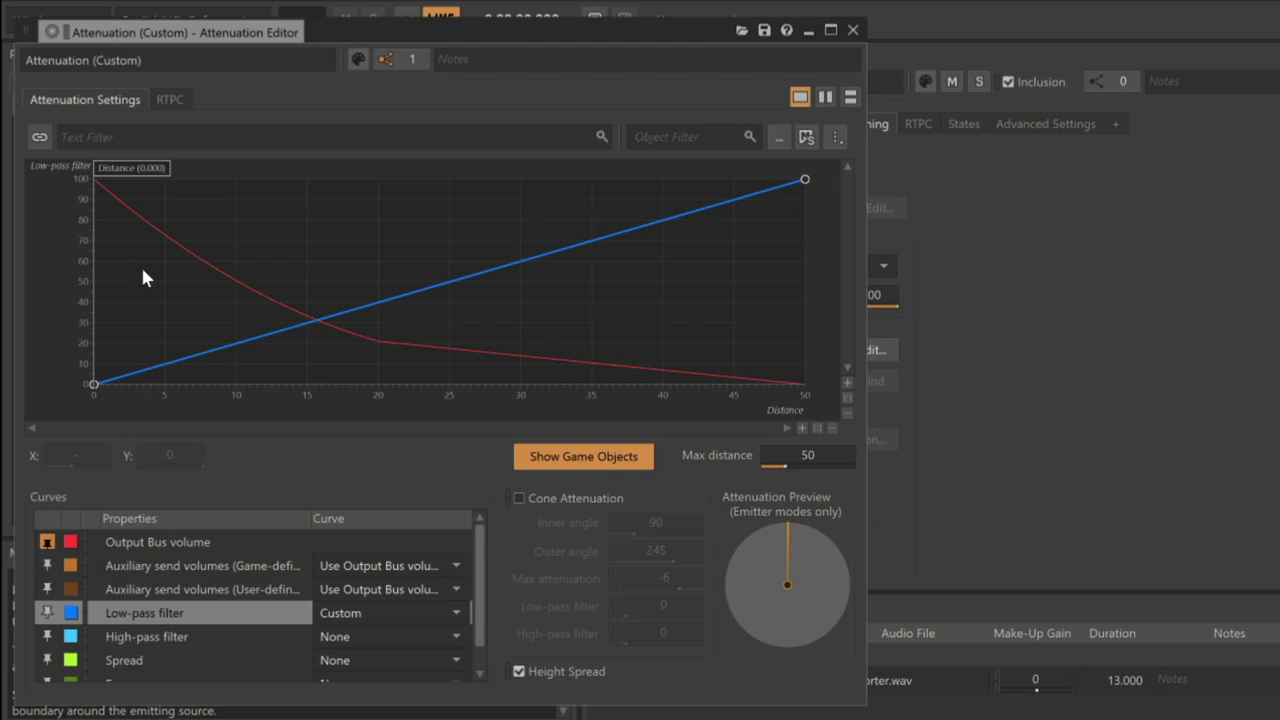
Enable Cone Attenuation and rotate the emitter in the preview to check off-axis attenuation.
click(519, 499)
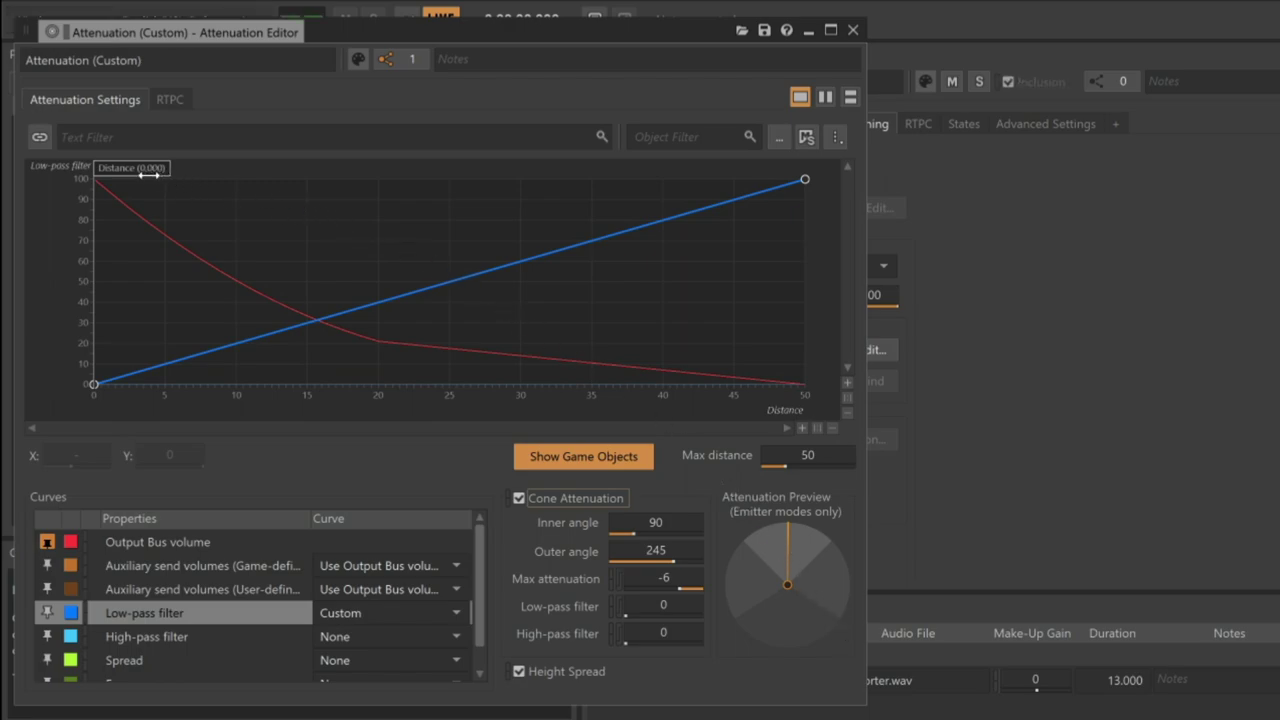
mouse_move(152, 170)
mouse_down()
mouse_move(437, 239)
mouse_move(843, 249)
mouse_move(526, 272)
mouse_move(491, 280)
mouse_move(569, 283)
mouse_move(477, 295)
mouse_up()
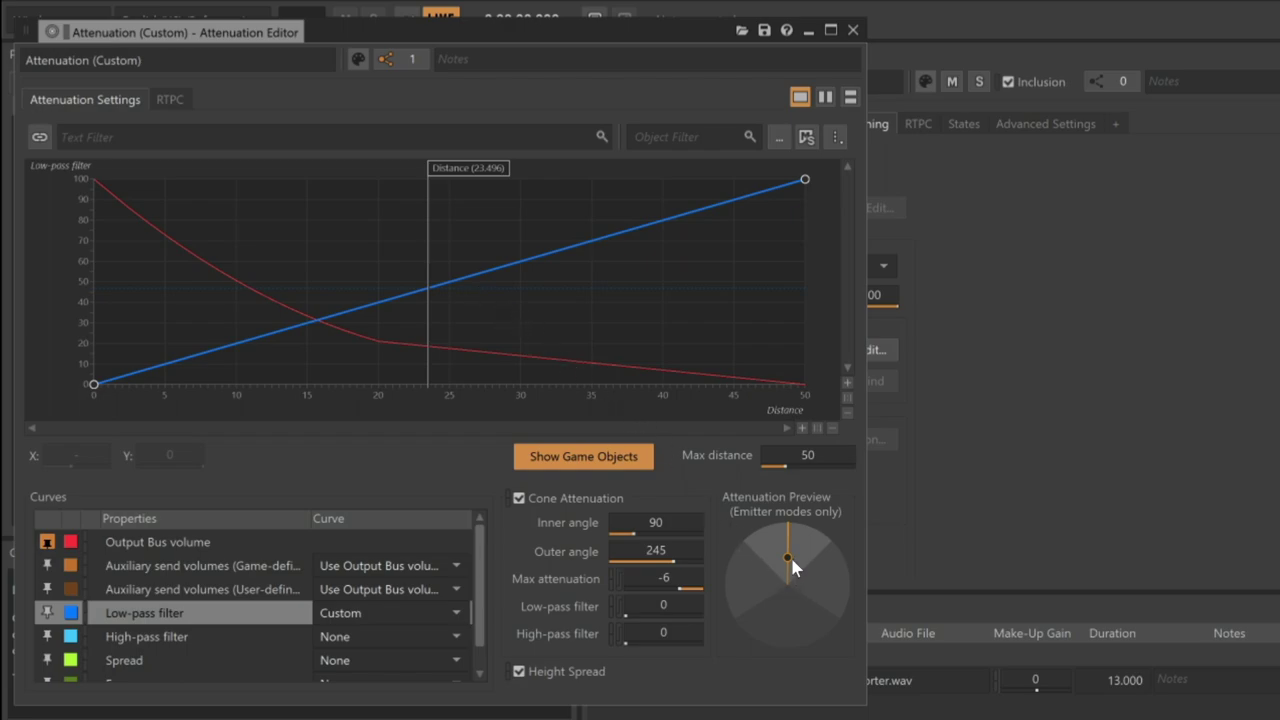
drag(791, 558, 788, 656)
Set cone max attenuation to -16 dB, inner angle to 40 and outer angle to 195.
double_click(668, 588)
text(-)
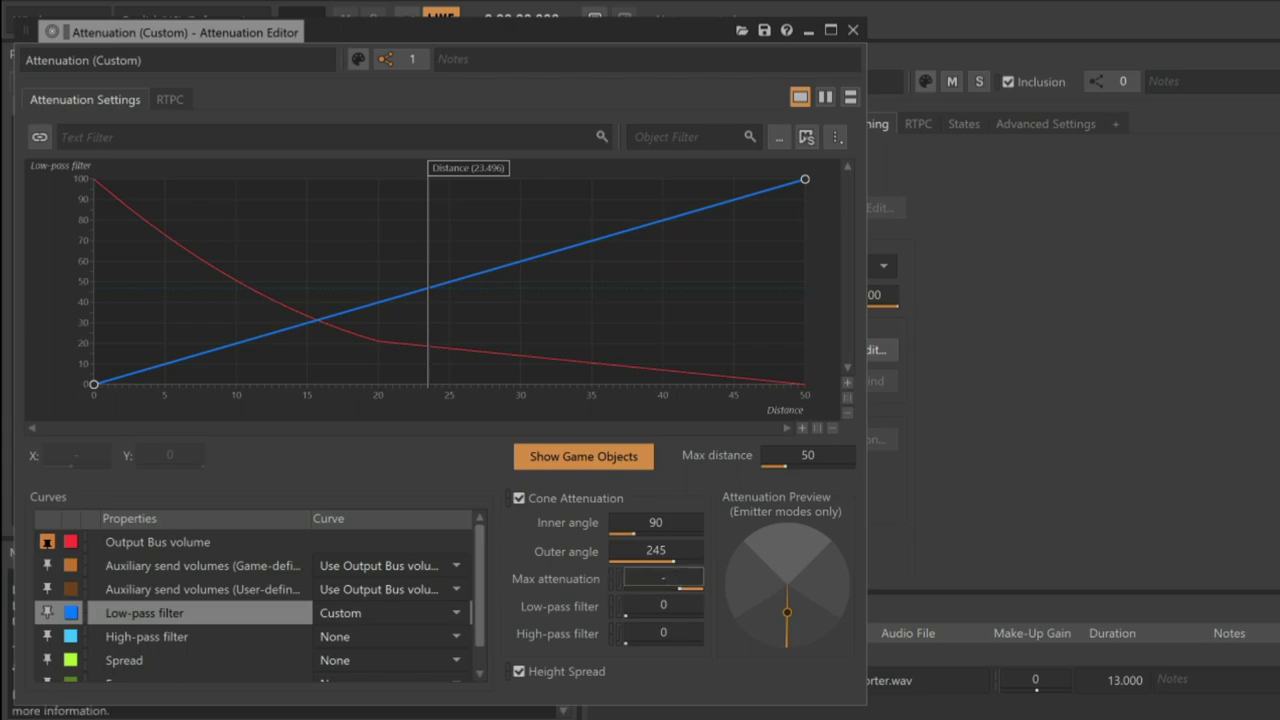
text(16)
key(Return)
click(676, 528)
text(40)
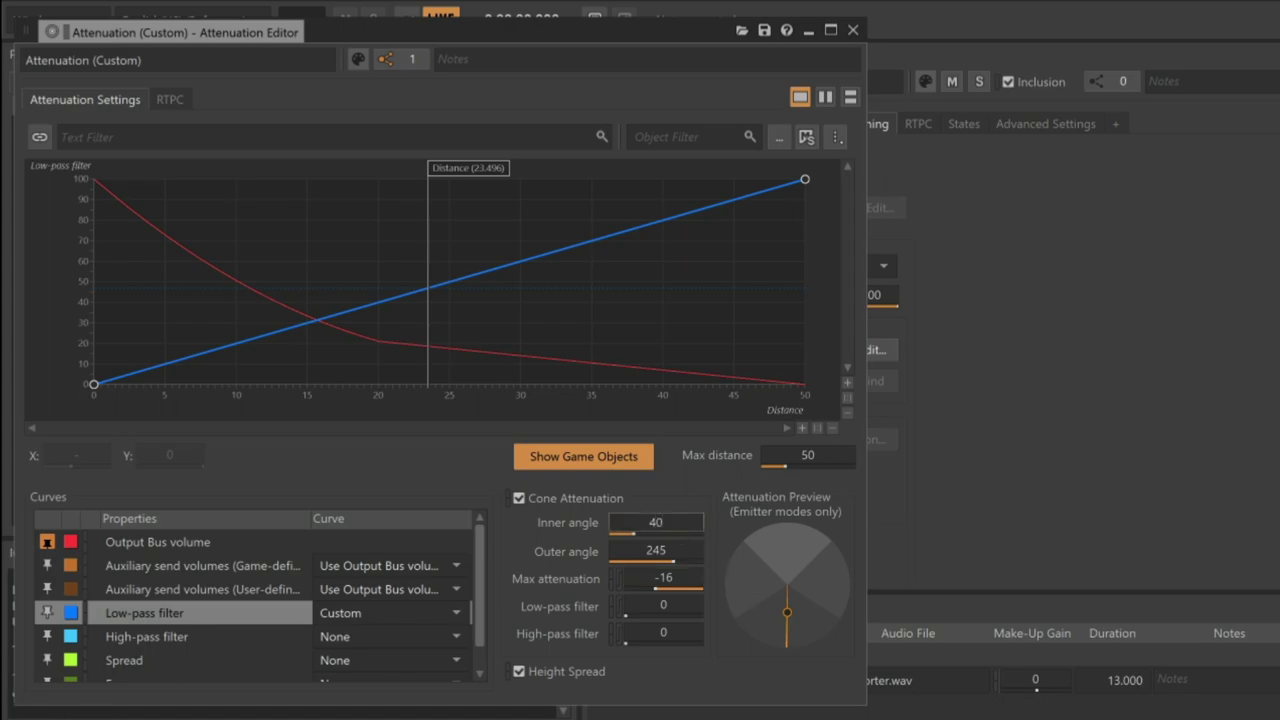
click(682, 550)
text(195)
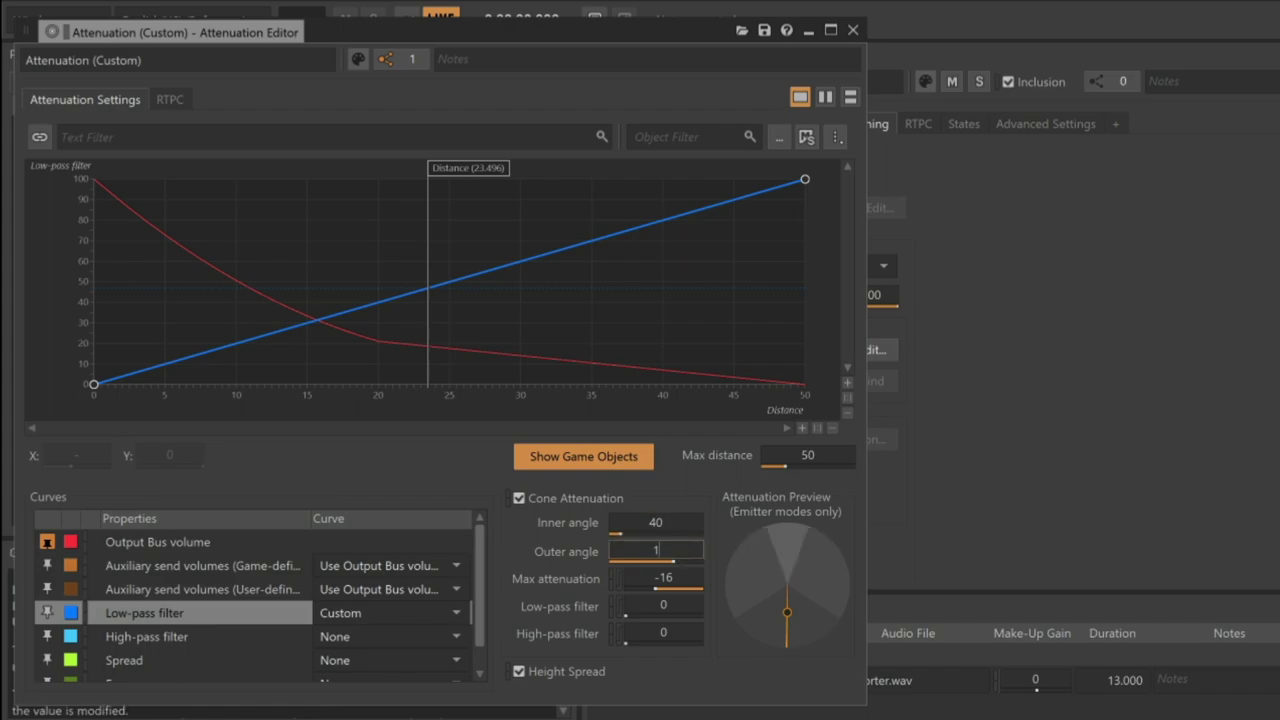
click(690, 528)
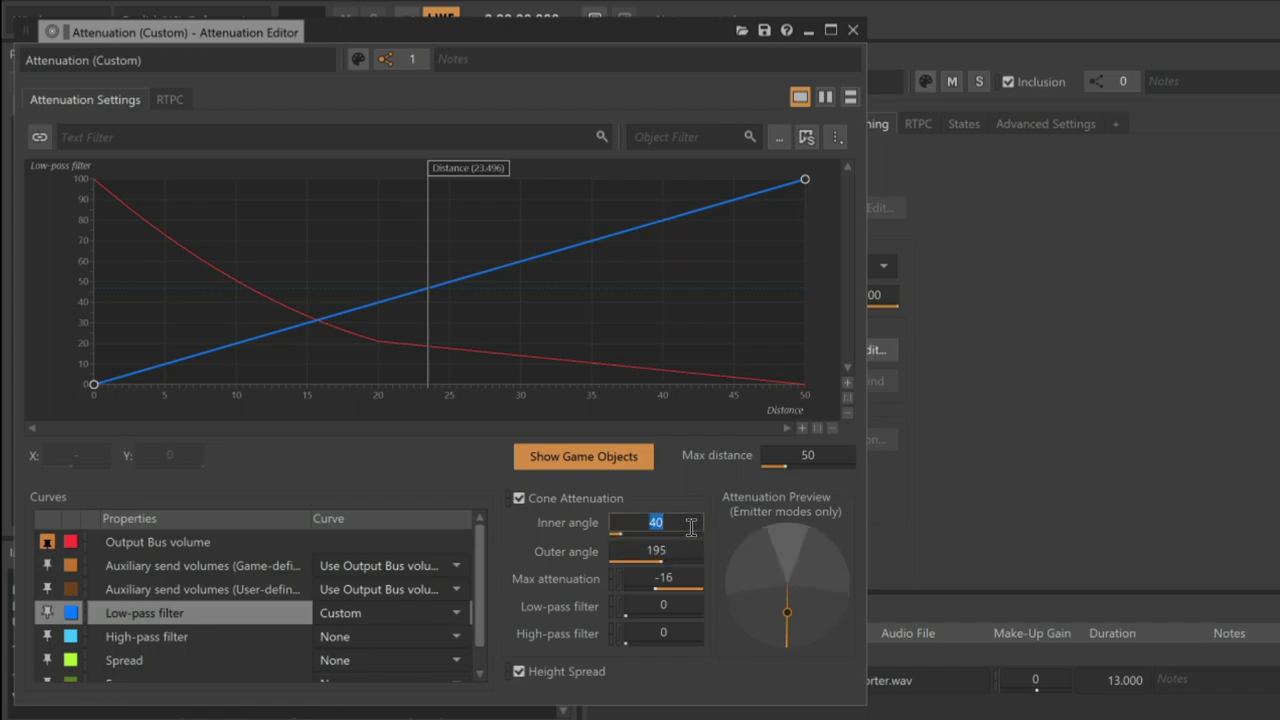